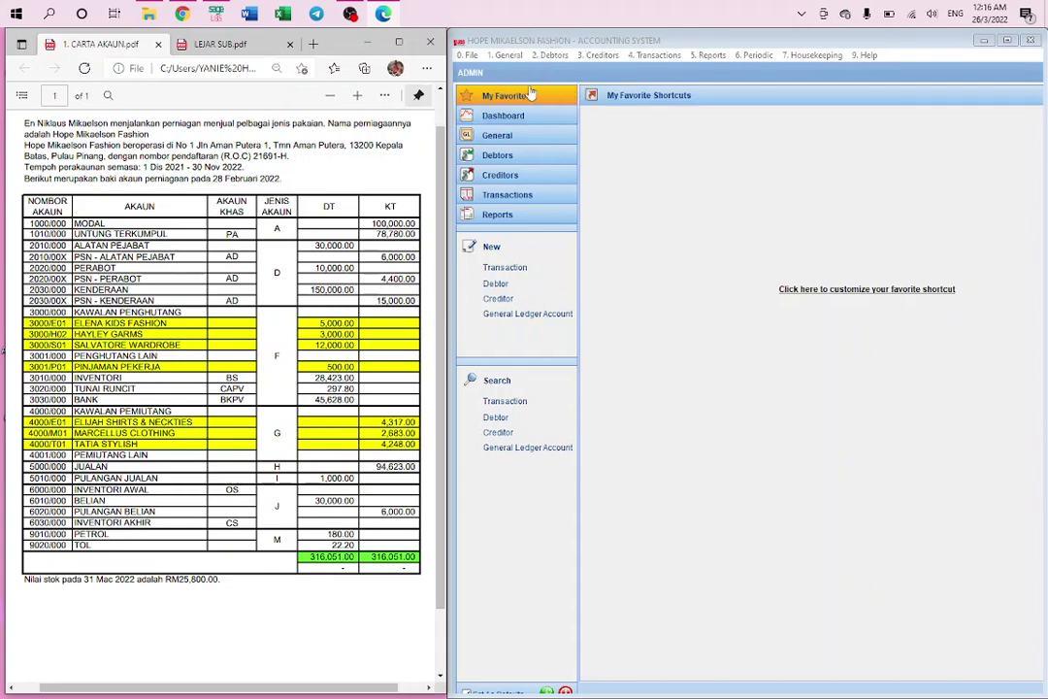
- Open Debtors File Maintenance, add debtor 3000/E01 with the name ELENA KIDS FASHION, and save the record
click(559, 47)
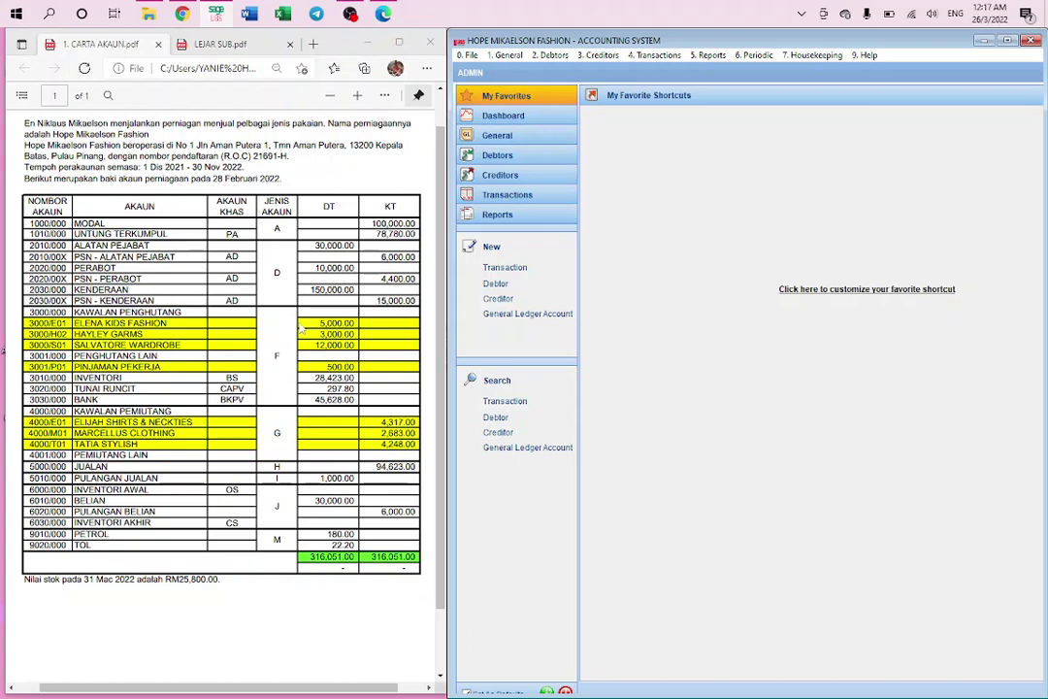
click(553, 55)
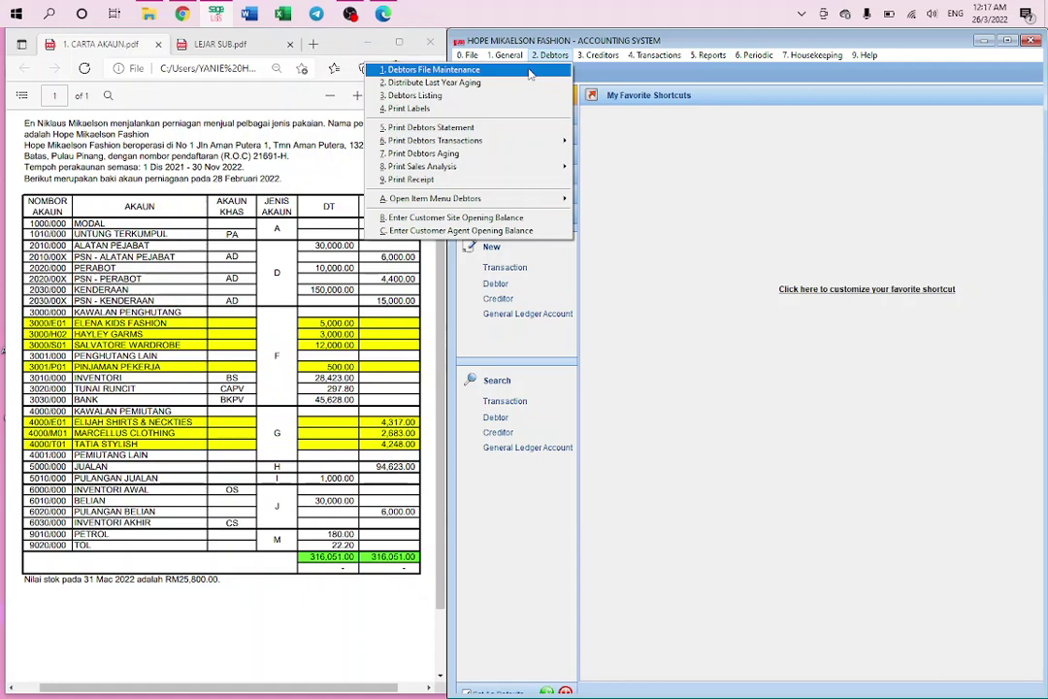
click(530, 70)
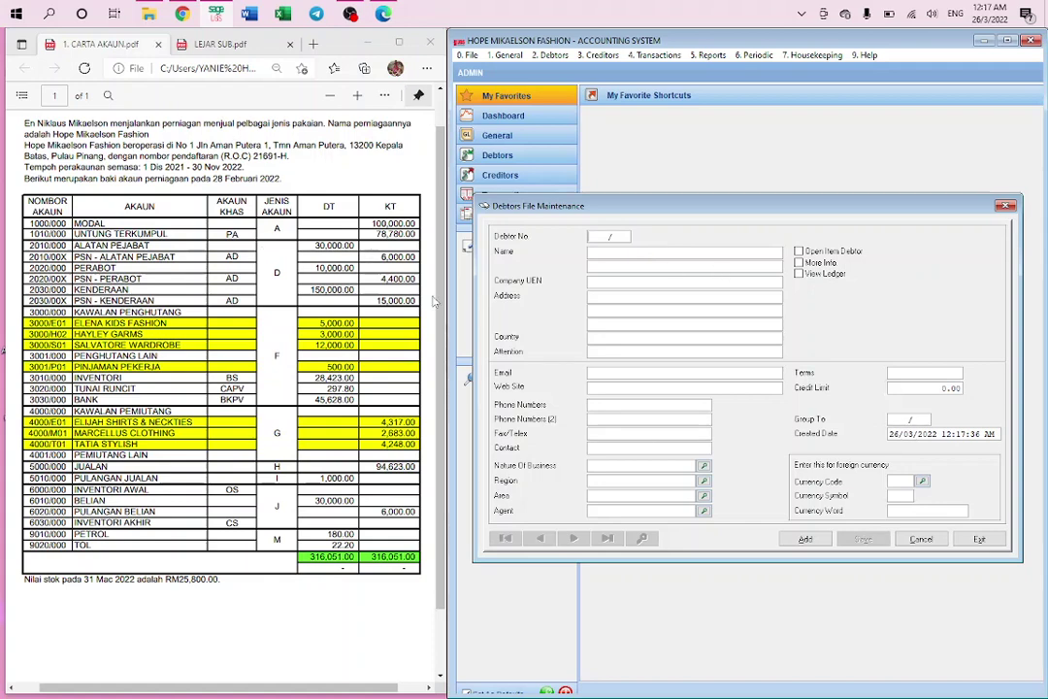
text(3000/E01)
key(Return)
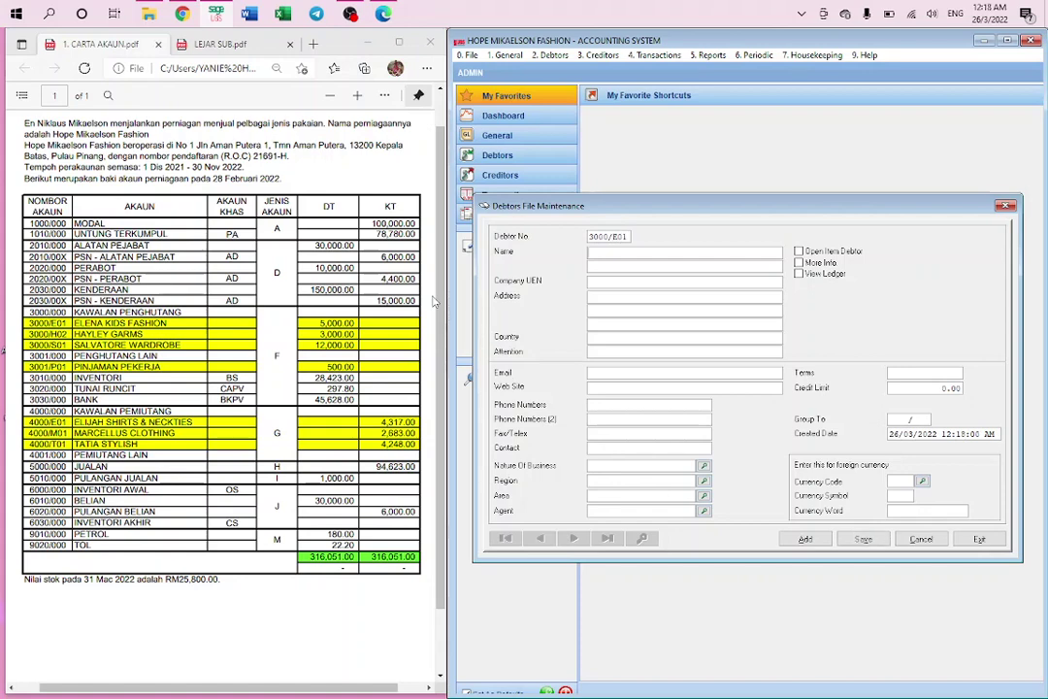
text(ELENA KIDS FASHION)
key(Tab)
key(Tab)
key(Tab)
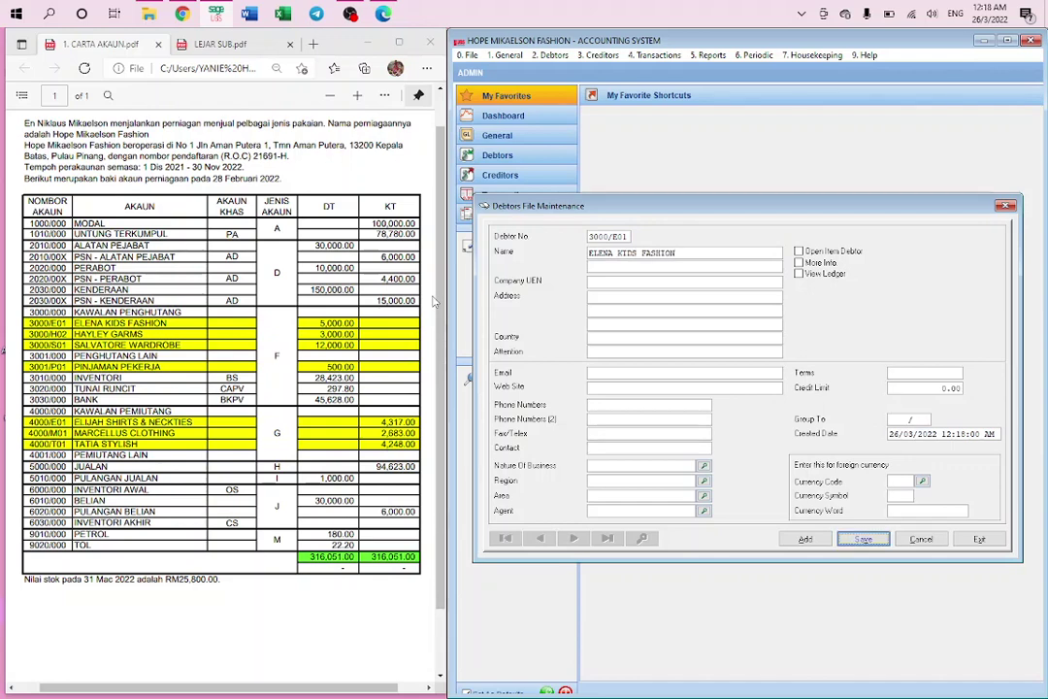
key(Return)
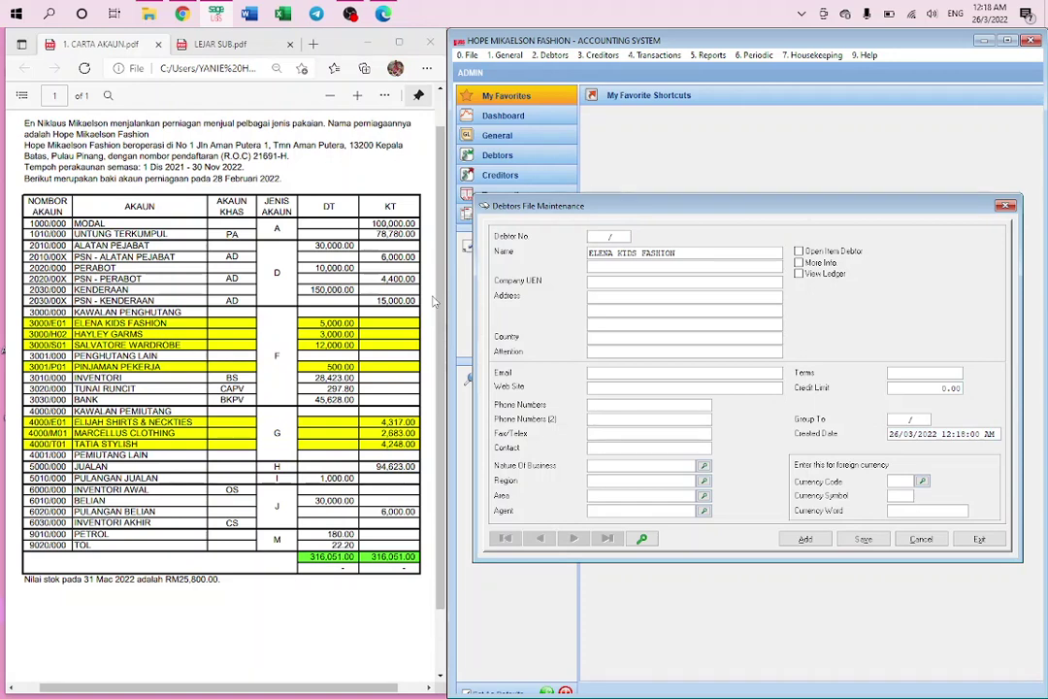
text(3000/H02)
key(Return)
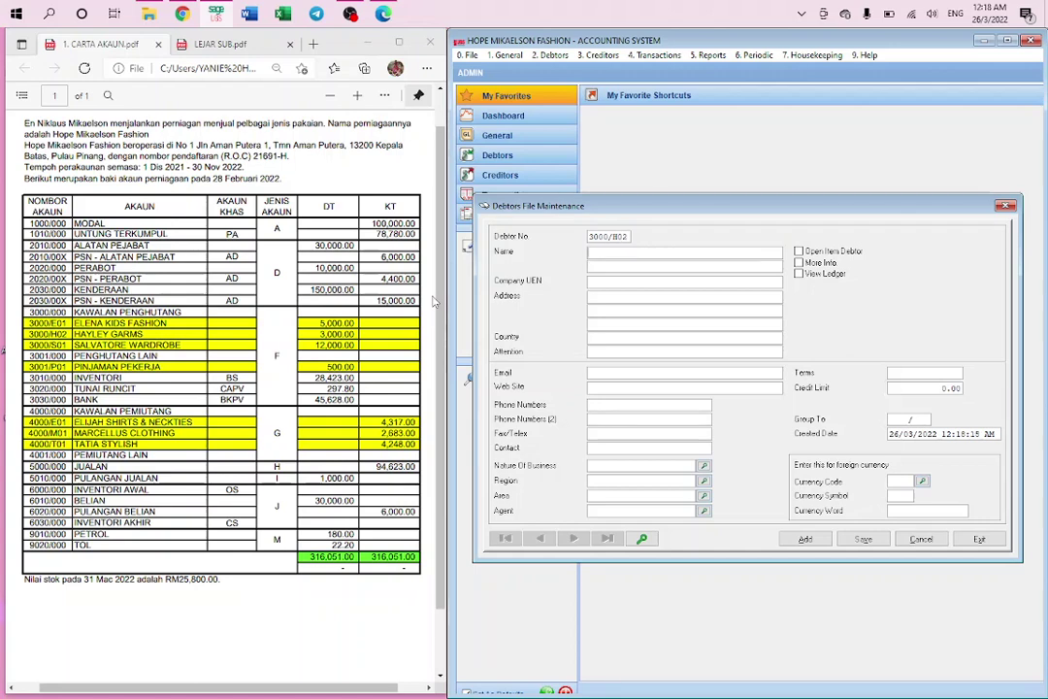
text(HAYLEY GARMS)
- Add debtor 3000/S01 with the name SALVATORE WARDROBE and save the record
key(shift+Tab)
key(BackSpace)
key(BackSpace)
key(BackSpace)
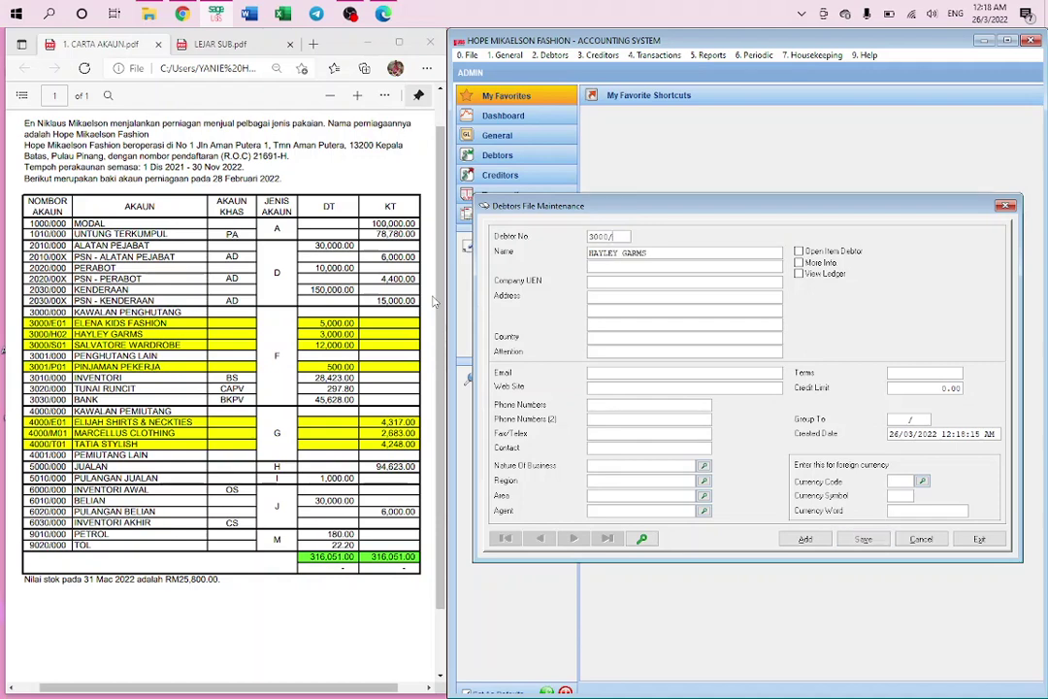
text(S01)
key(Tab)
text(SALVATO)
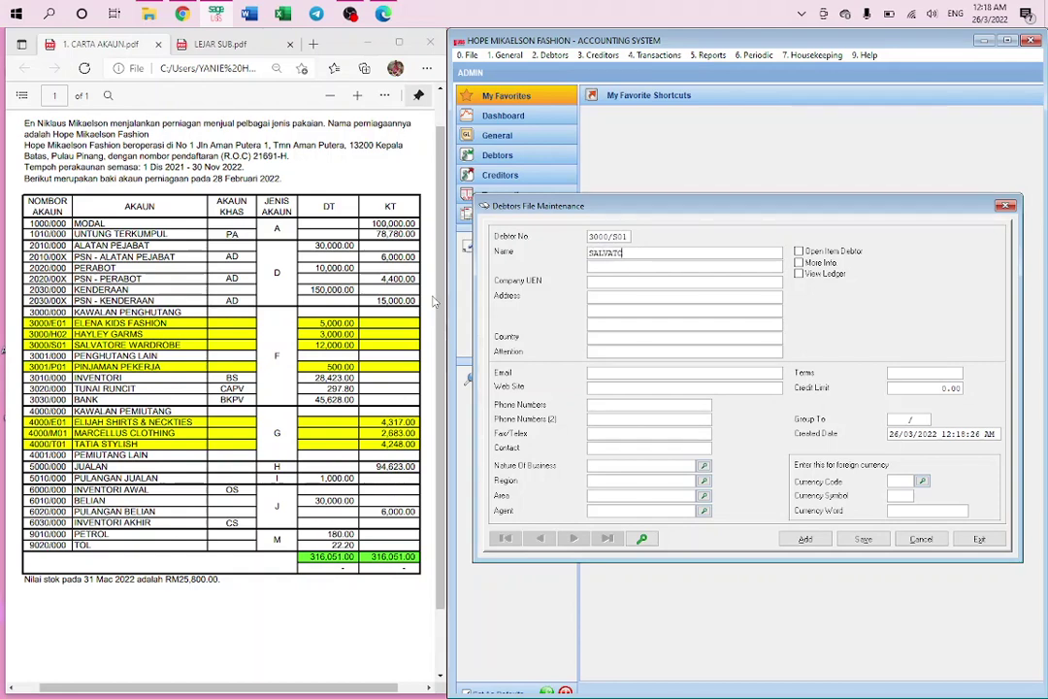
text(RE WARDROBE)
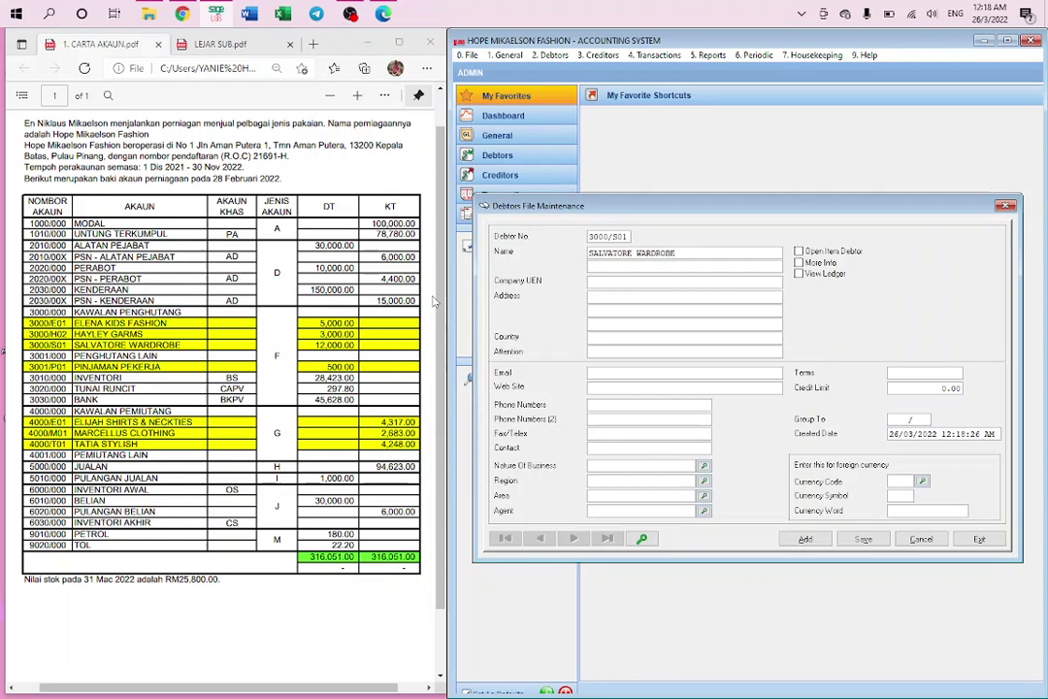
key(Return)
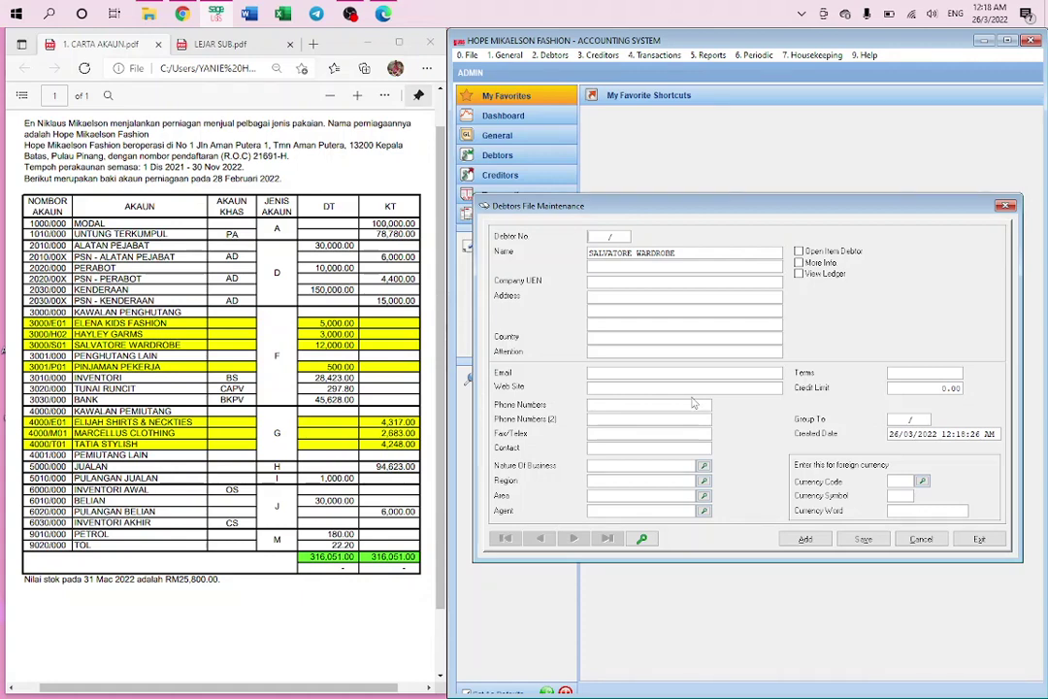
- Add debtor 3001/P01 with the name PINJAMAN PEKERJA and save the record
text(3000S)
key(Tab)
text(PENGHUTAN)
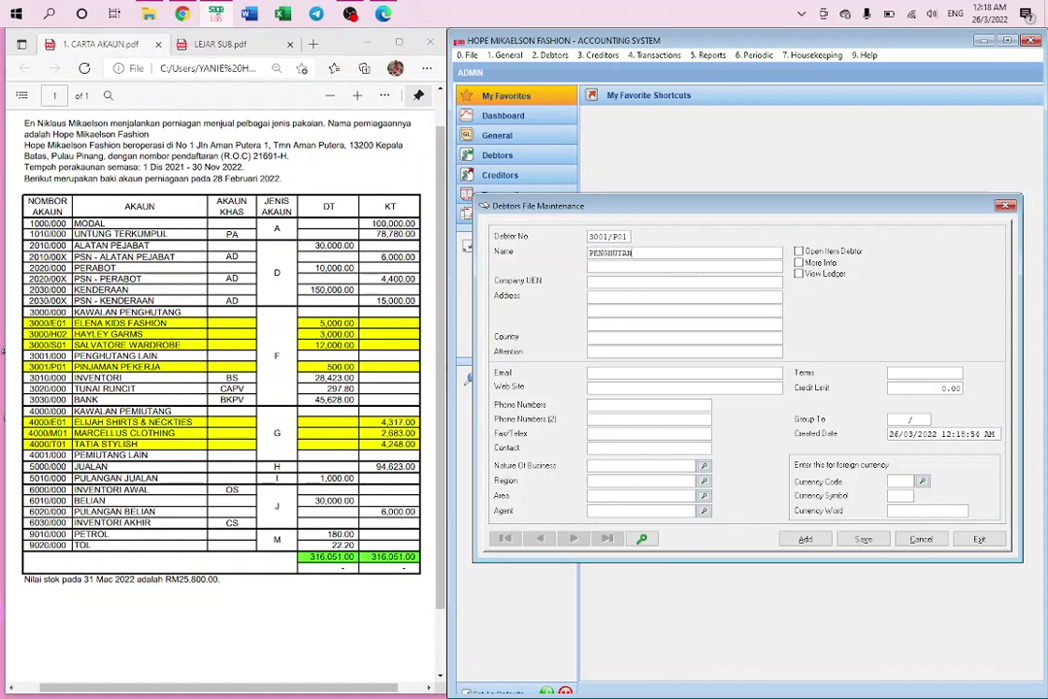
text(G)
key(shift+Home)
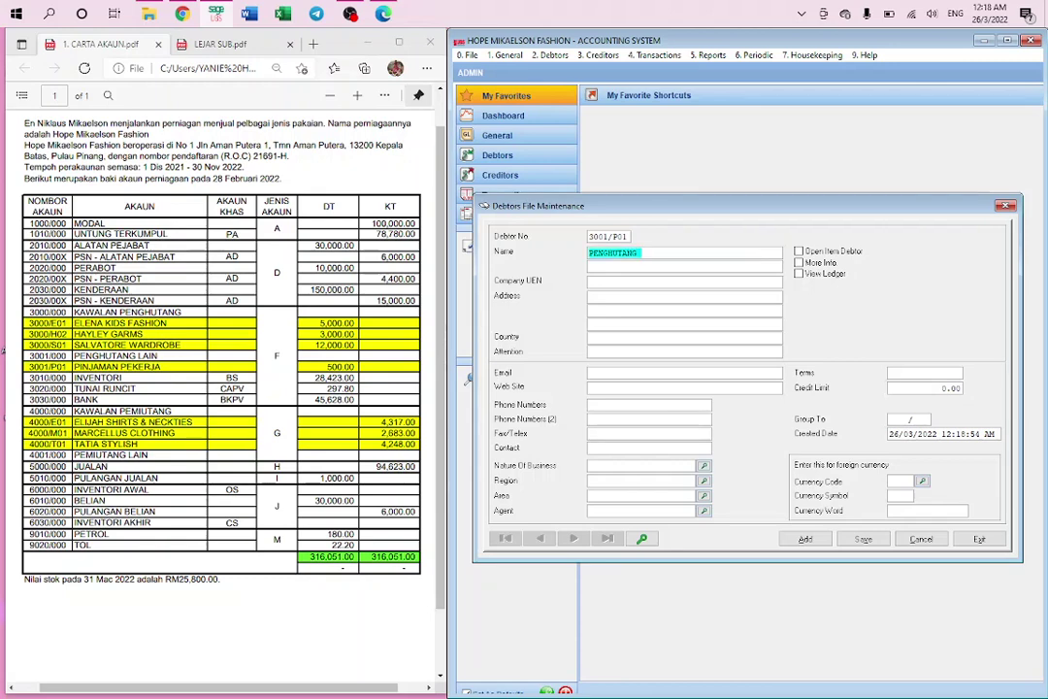
text(PINJAMA)
key(BackSpace)
key(BackSpace)
key(BackSpace)
text(MAJAN)
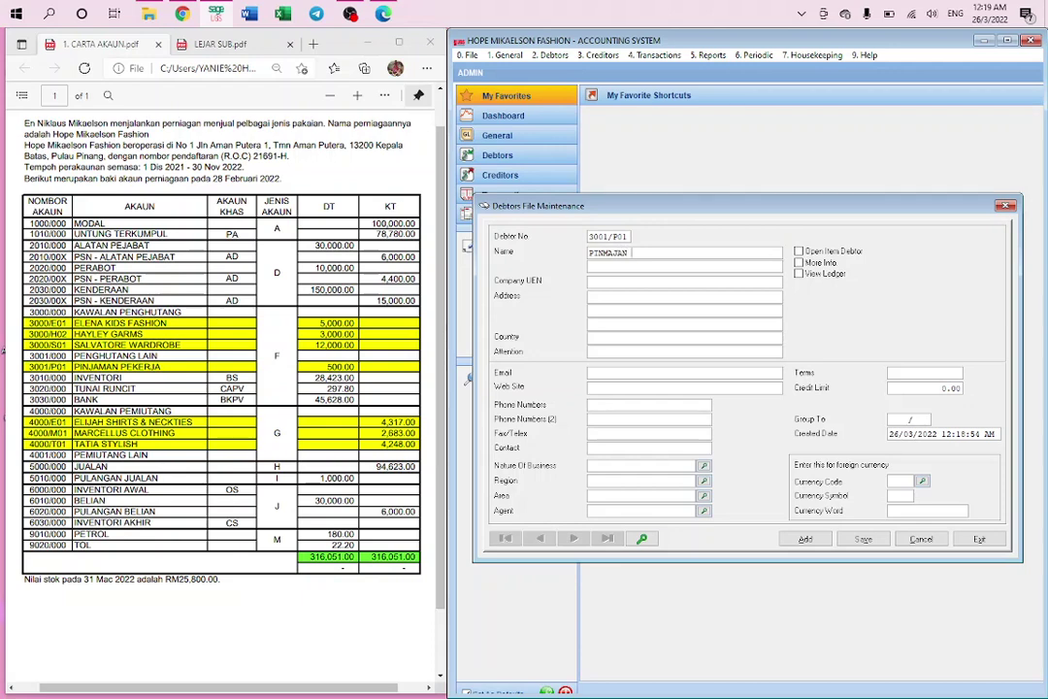
key(BackSpace)
key(BackSpace)
key(BackSpace)
key(BackSpace)
key(BackSpace)
text(J)
text(AM)
text(AN PEJA)
text(RJA)
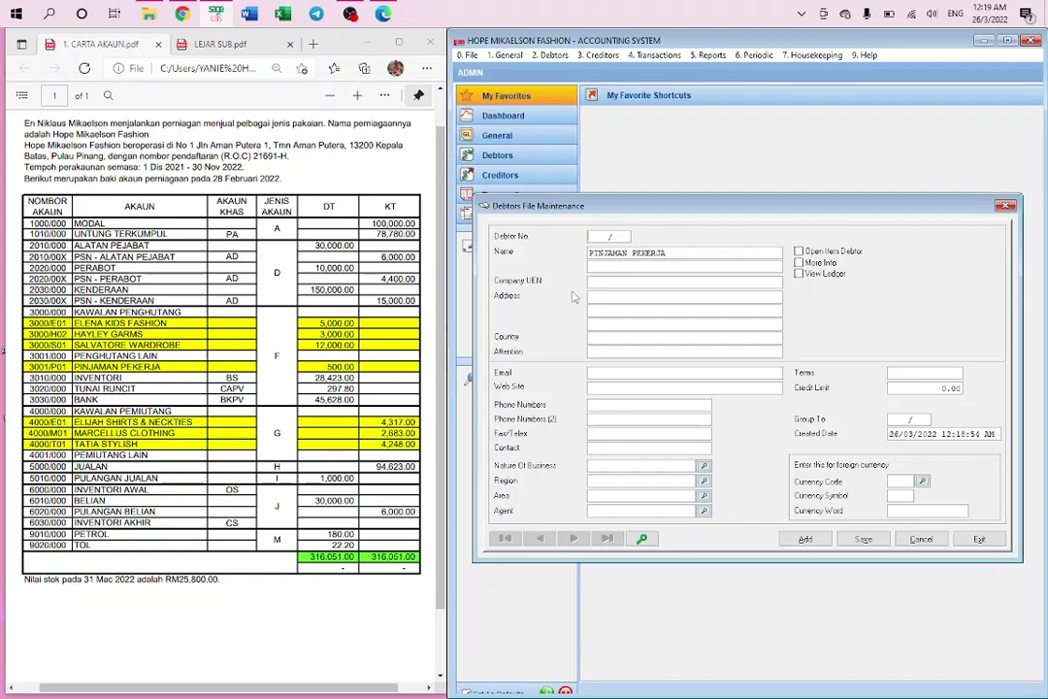
- Consult the sub-ledger account code examples in LEJAR SUB.pdf and return to the chart of accounts PDF
click(216, 48)
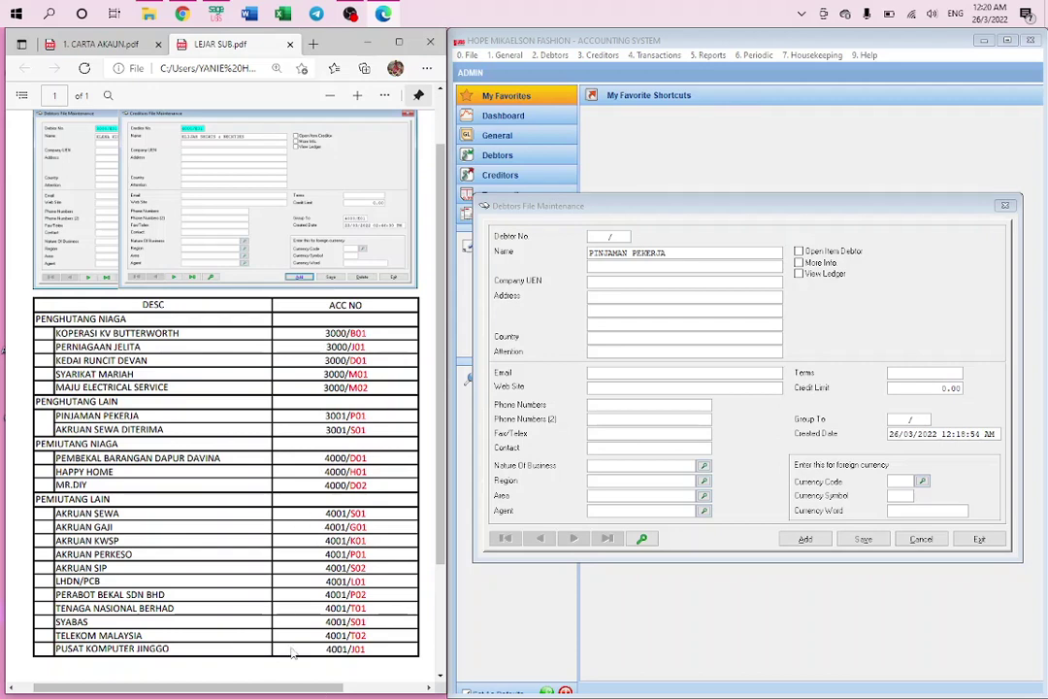
click(66, 43)
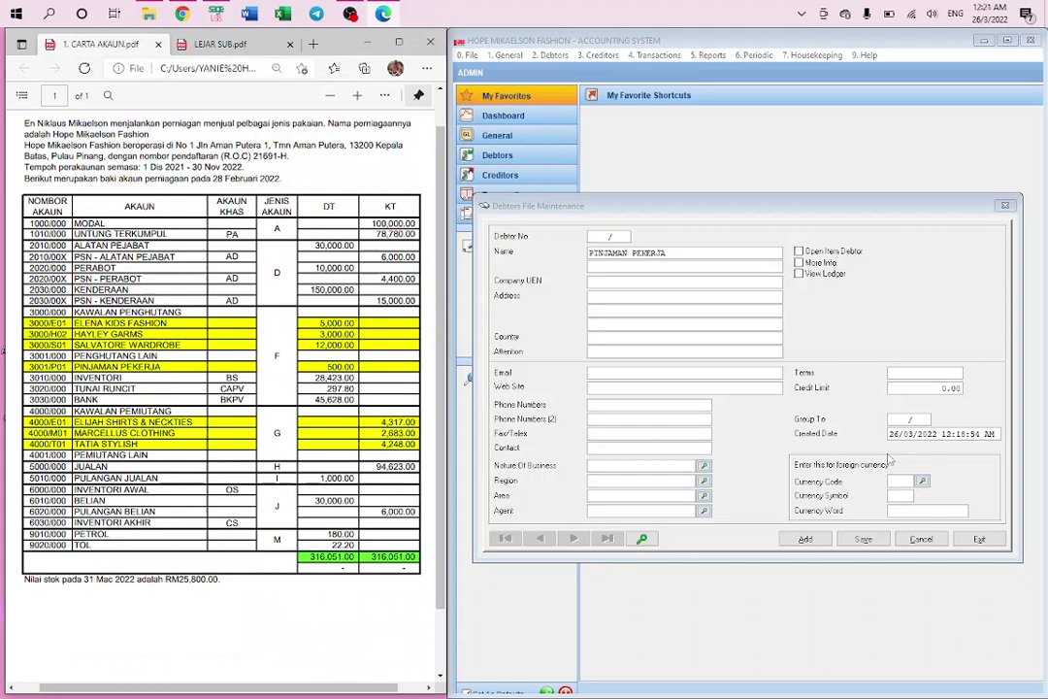
- Leave the blank debtor entry, review the listing of saved debtors, and close Debtors File Maintenance
click(944, 332)
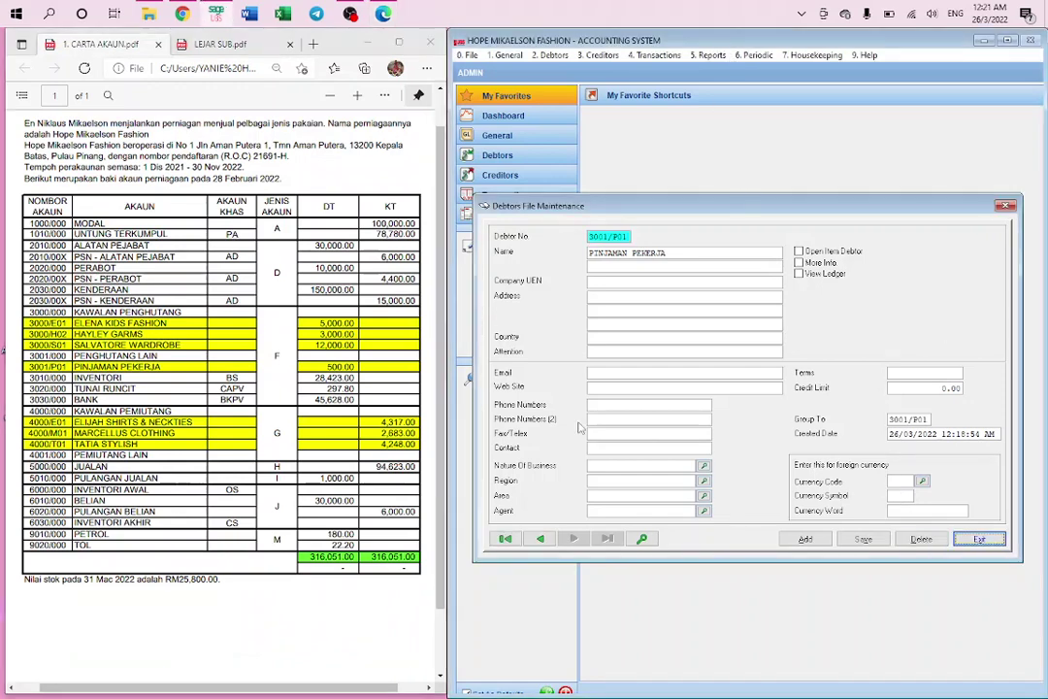
click(642, 539)
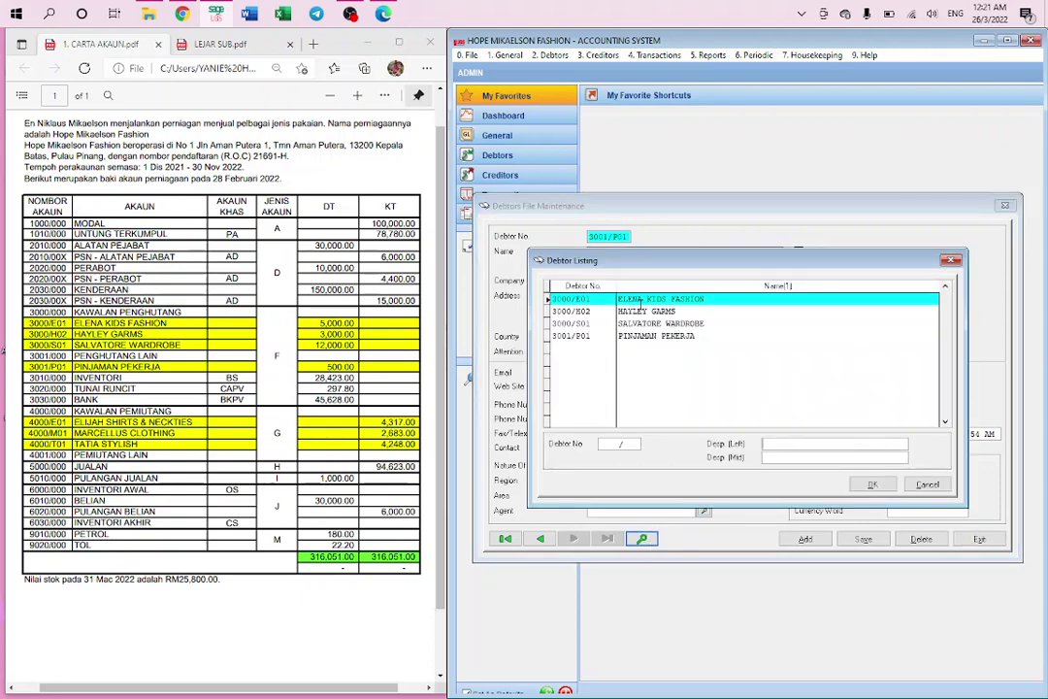
key(Escape)
key(Escape)
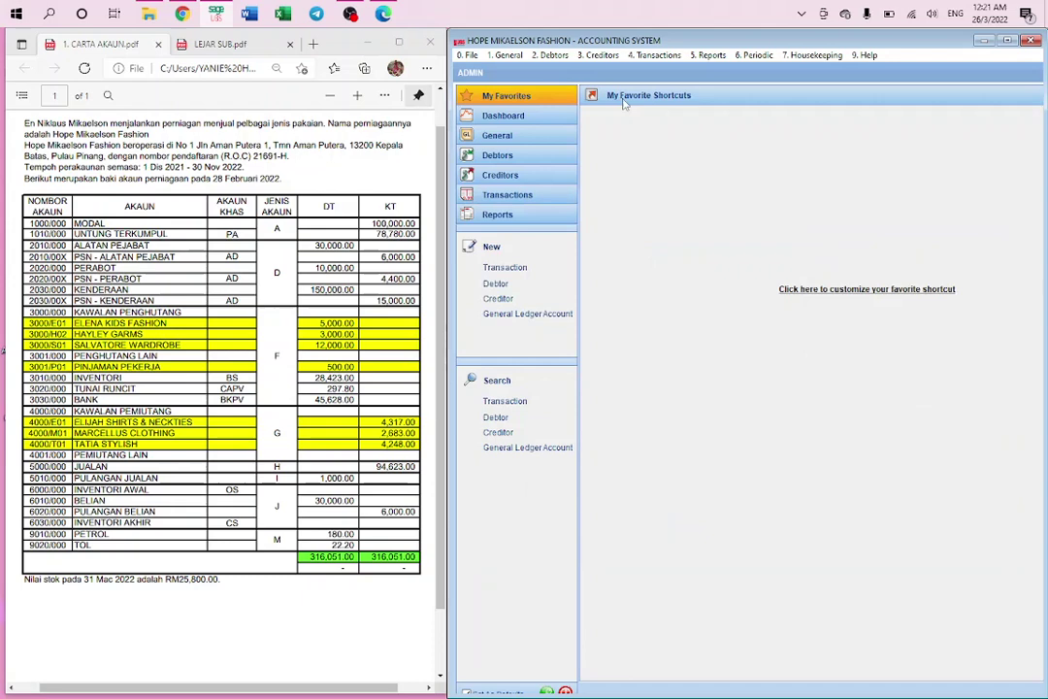
- Open Creditors File Maintenance, add creditor 4000/E01 with the name ELIJAH SHIRTS & NECKTIES, and save the record
click(601, 56)
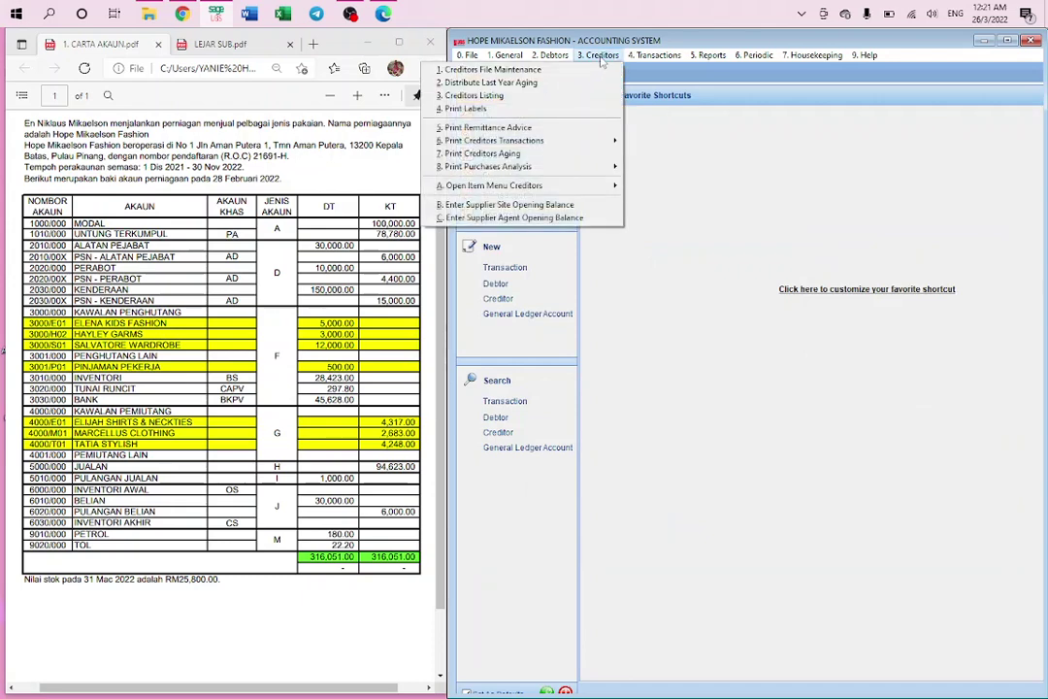
click(491, 70)
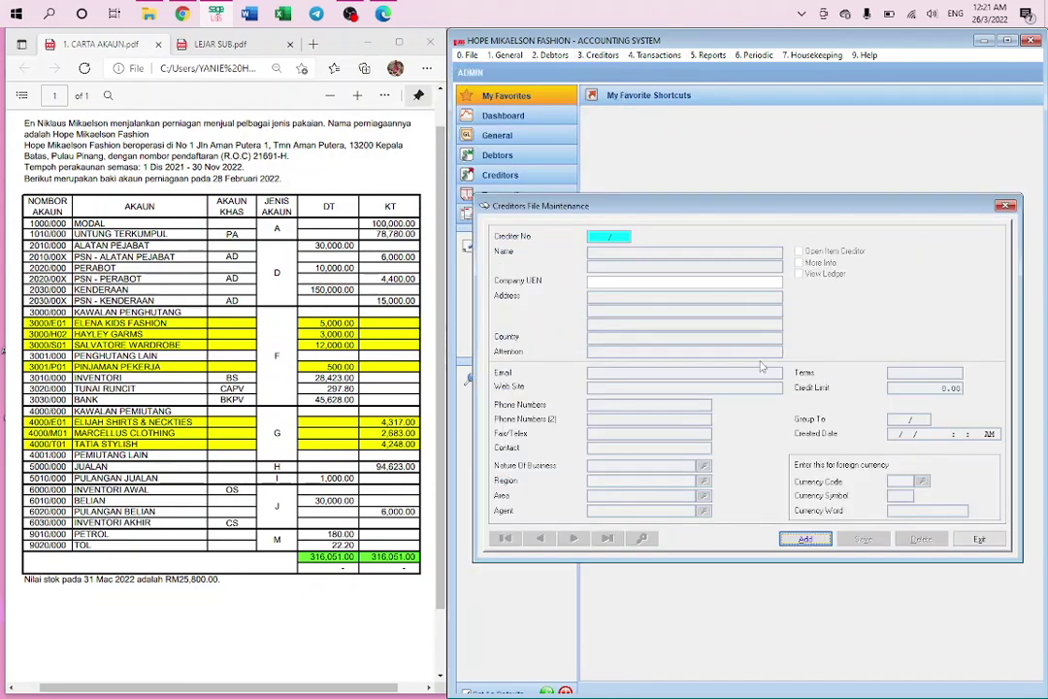
key(Return)
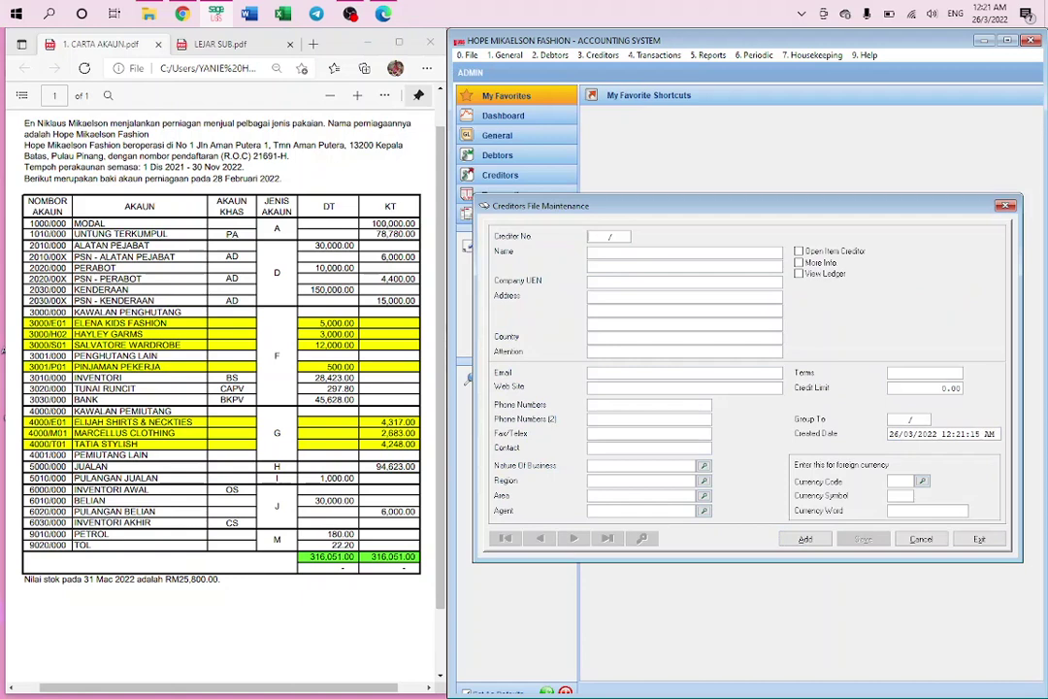
text(4000/E01)
key(Return)
text(ELIJA)
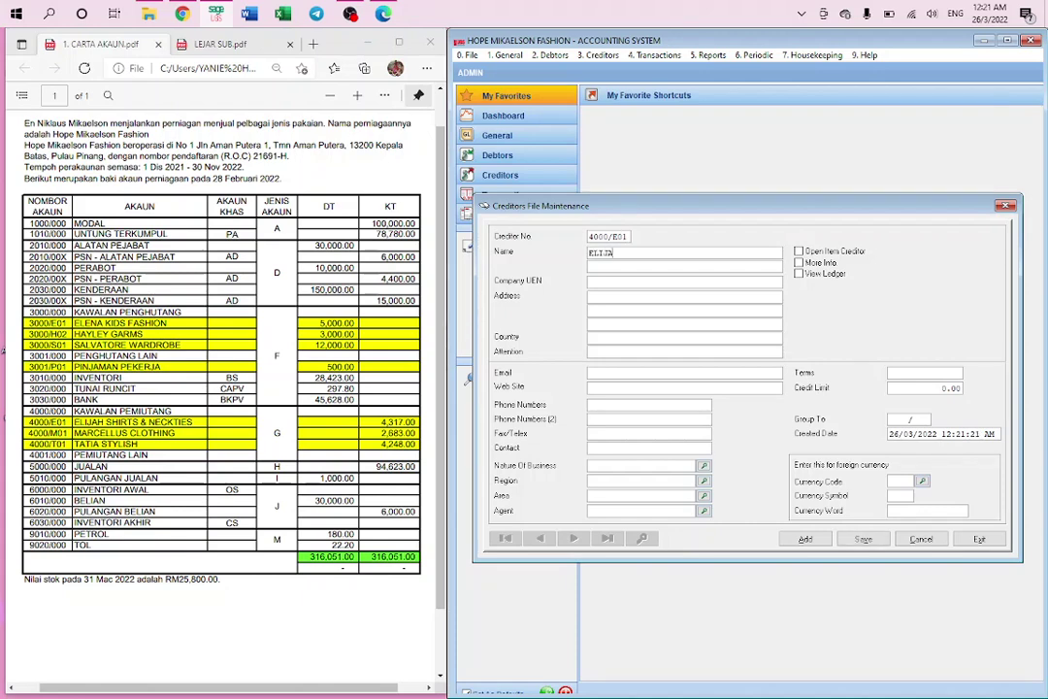
text(H SHIRTS & NECK)
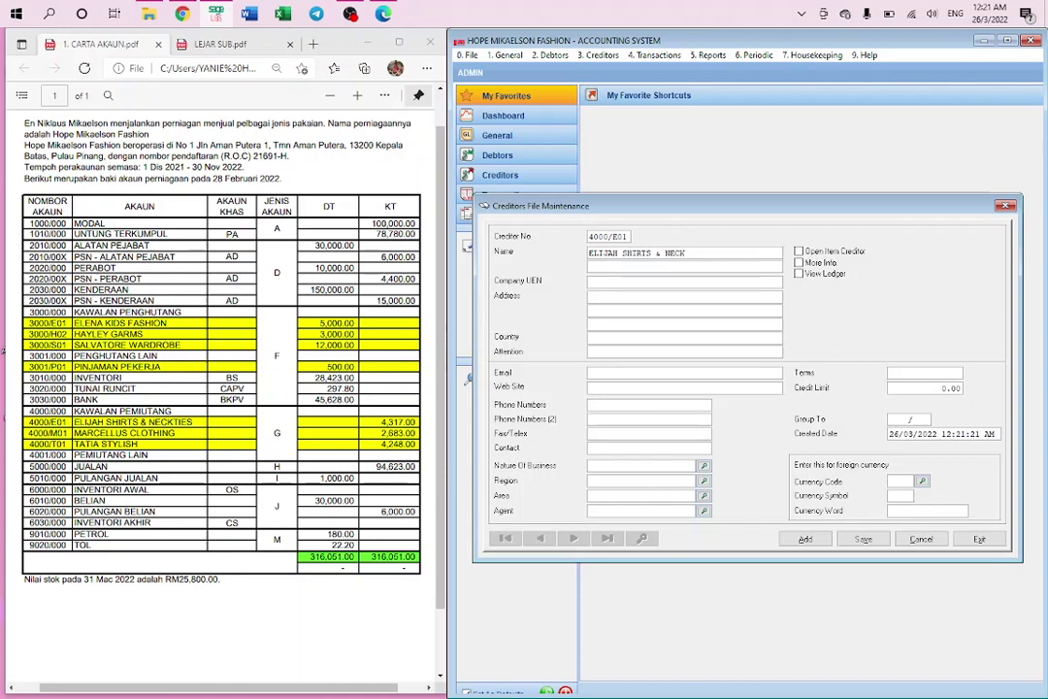
text(TIES)
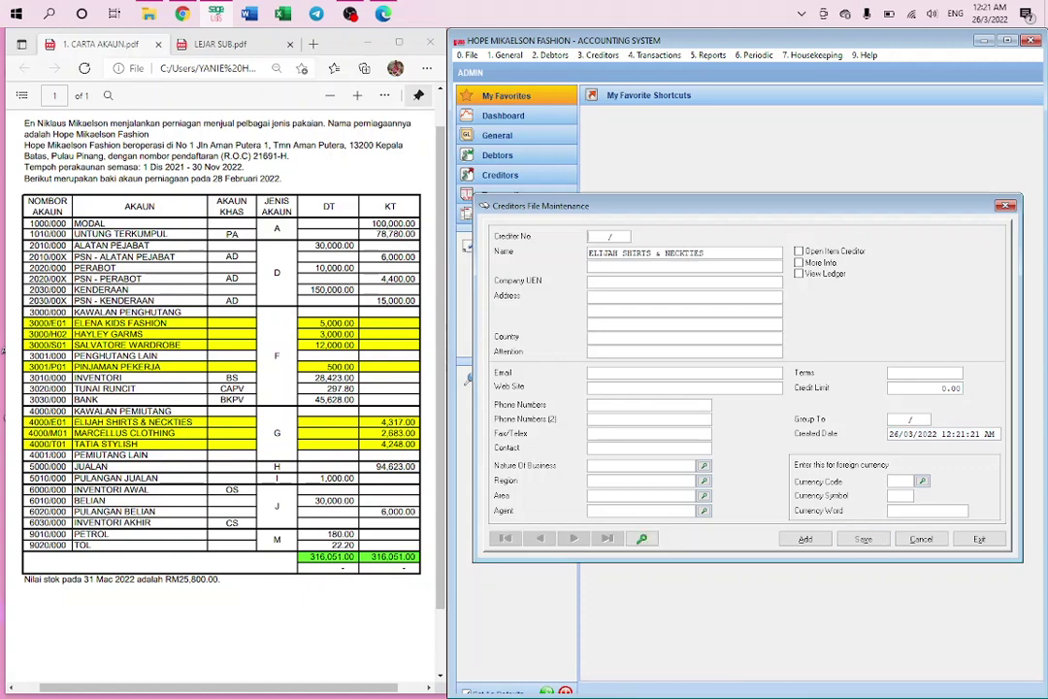
- Add creditor 4000/M01 with the name MARCELLUS CLOTHING and save the record
text(4000/M01)
key(Return)
text(MA)
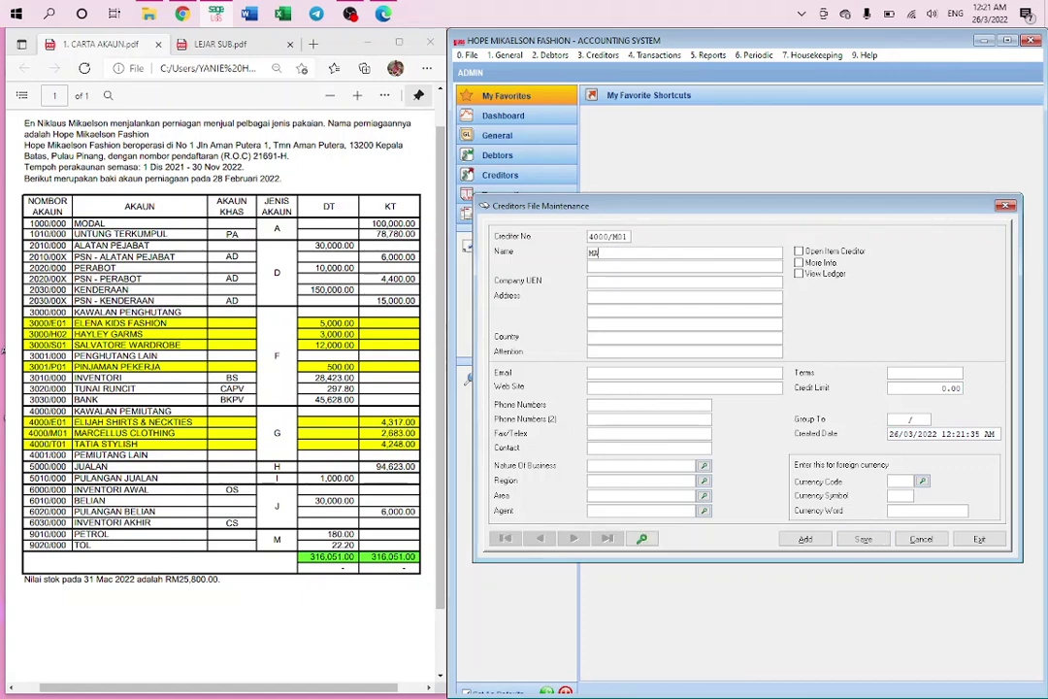
text(RCELLUS CLOTHING)
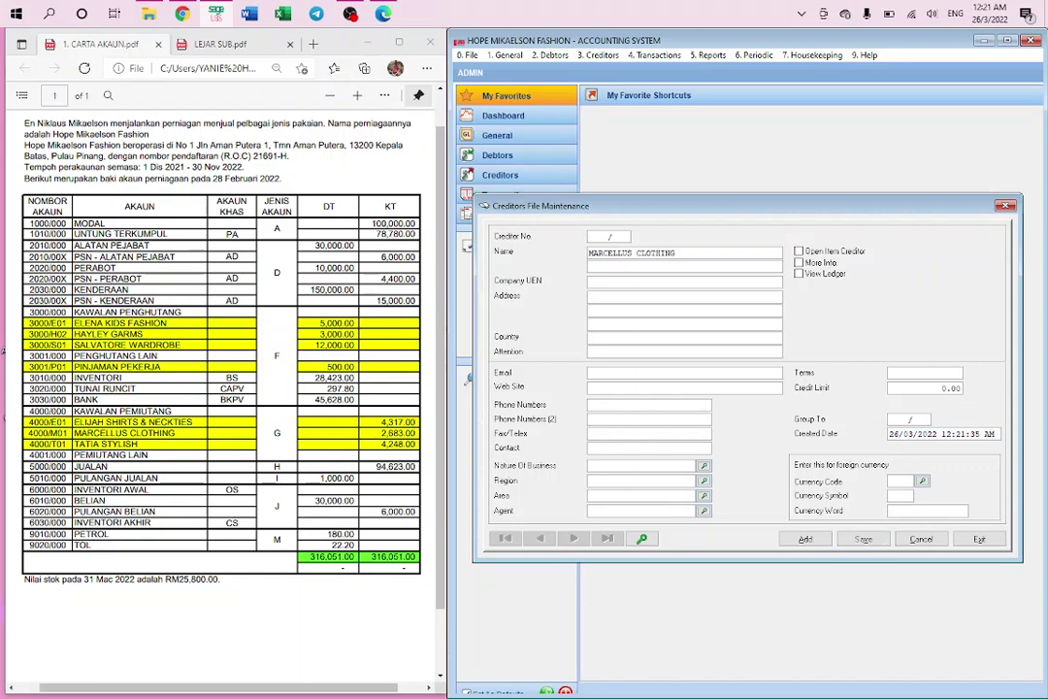
- Add creditor 4000/T01 with the name TATIA STYLISH and save the record
text(4000T01)
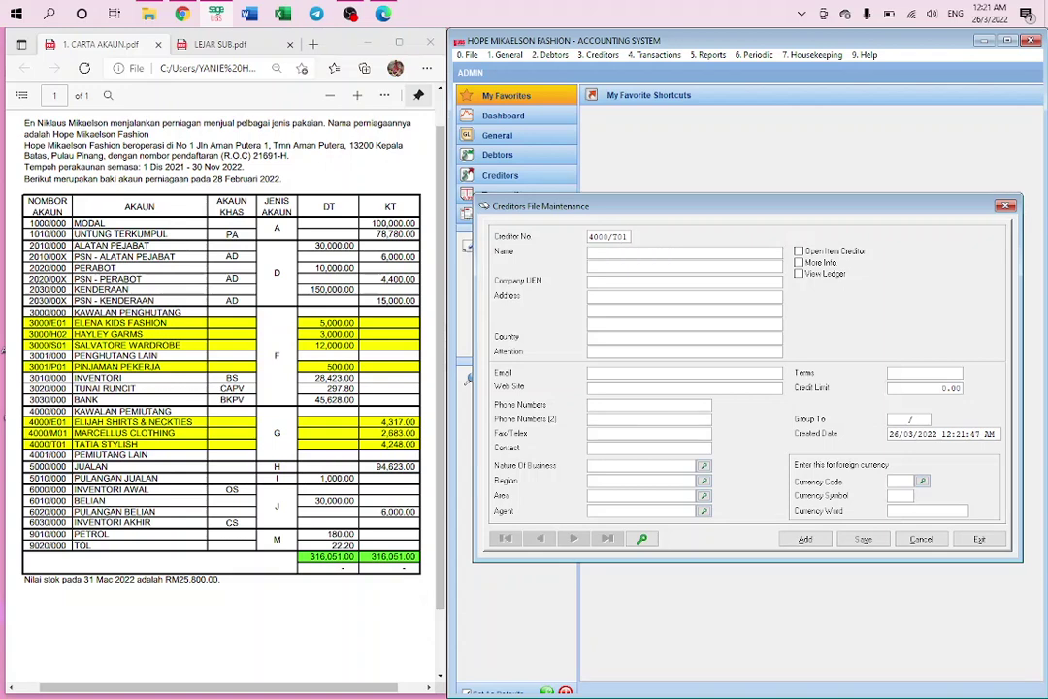
text(TATIA STYLISH)
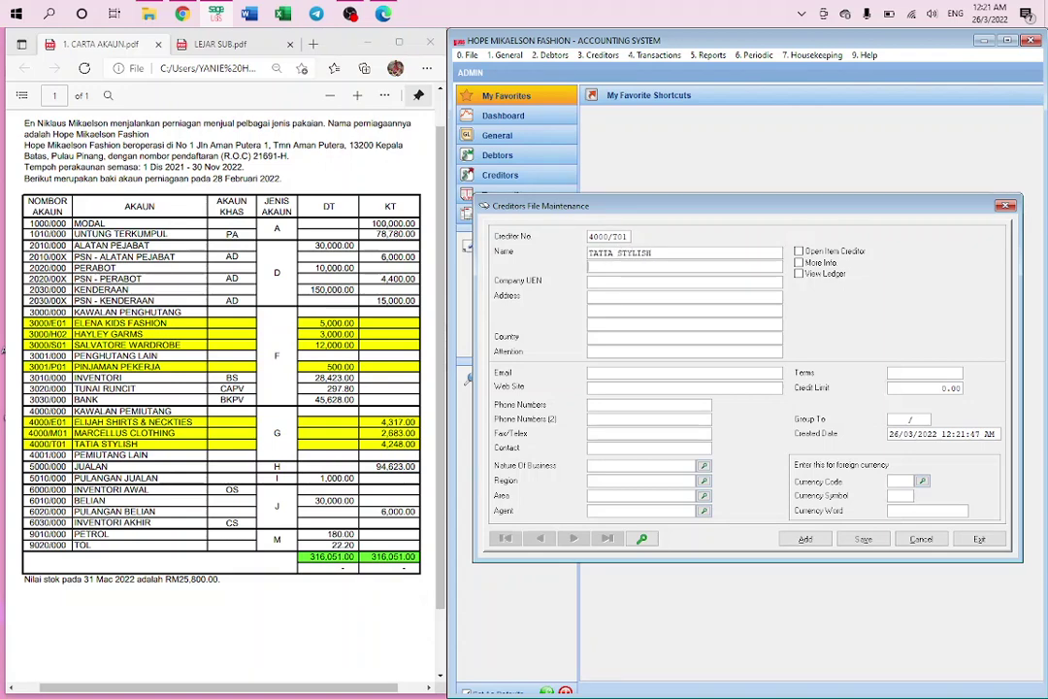
key(Tab)
key(Tab)
key(Tab)
key(Tab)
key(Tab)
key(Tab)
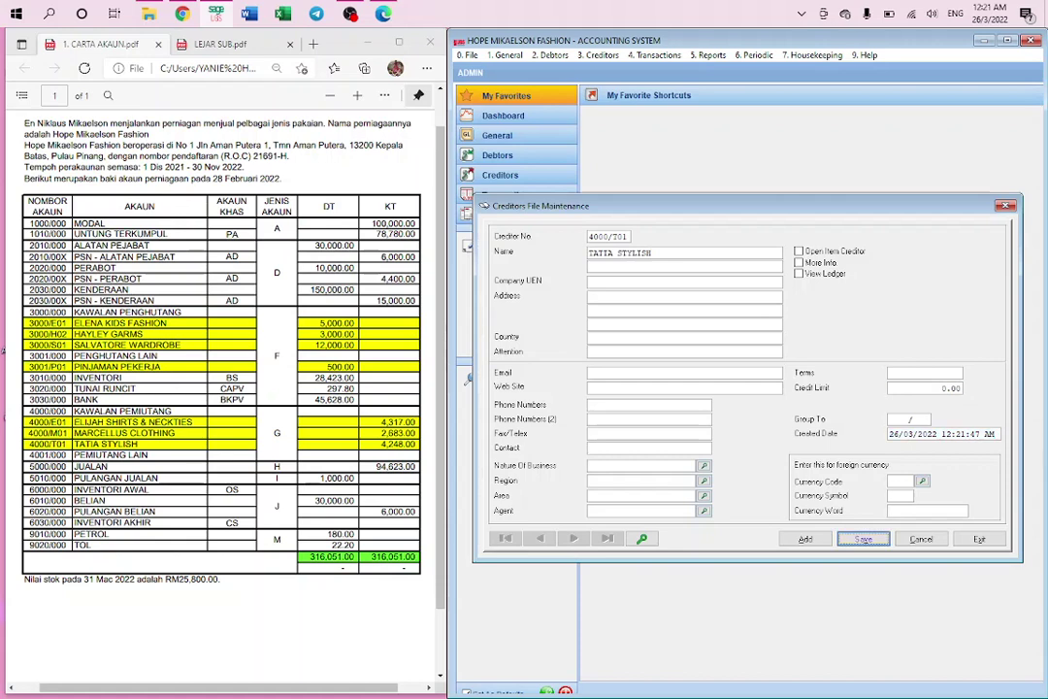
key(Return)
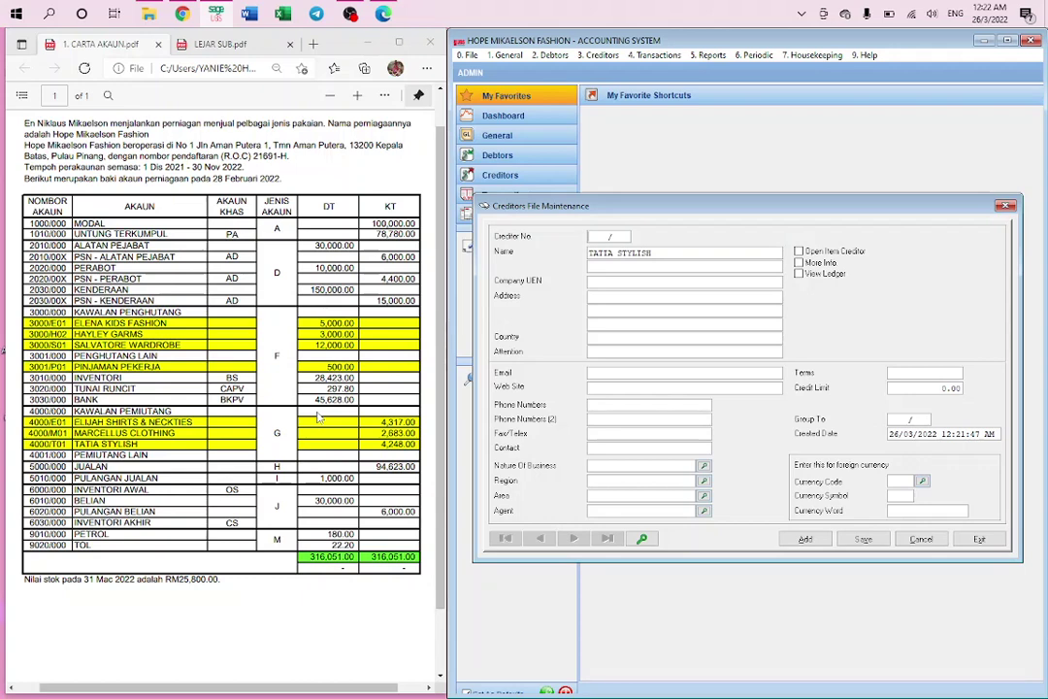
- Consult the creditor account code examples in LEJAR SUB.pdf, restore the chart of accounts PDF, and return to the creditor form
click(214, 44)
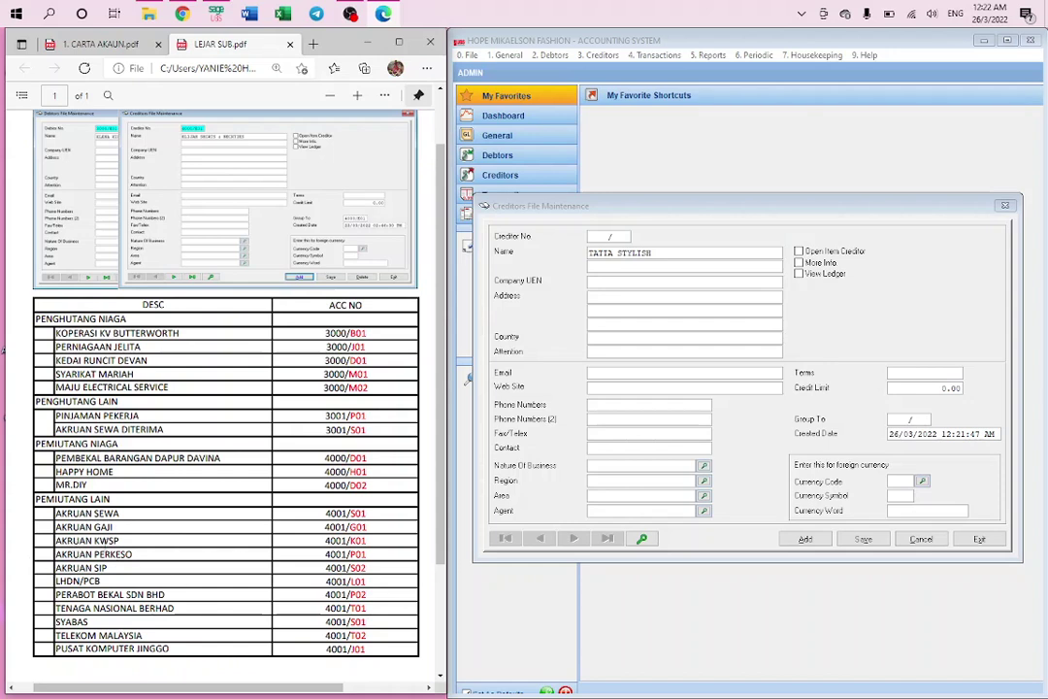
click(117, 46)
click(858, 212)
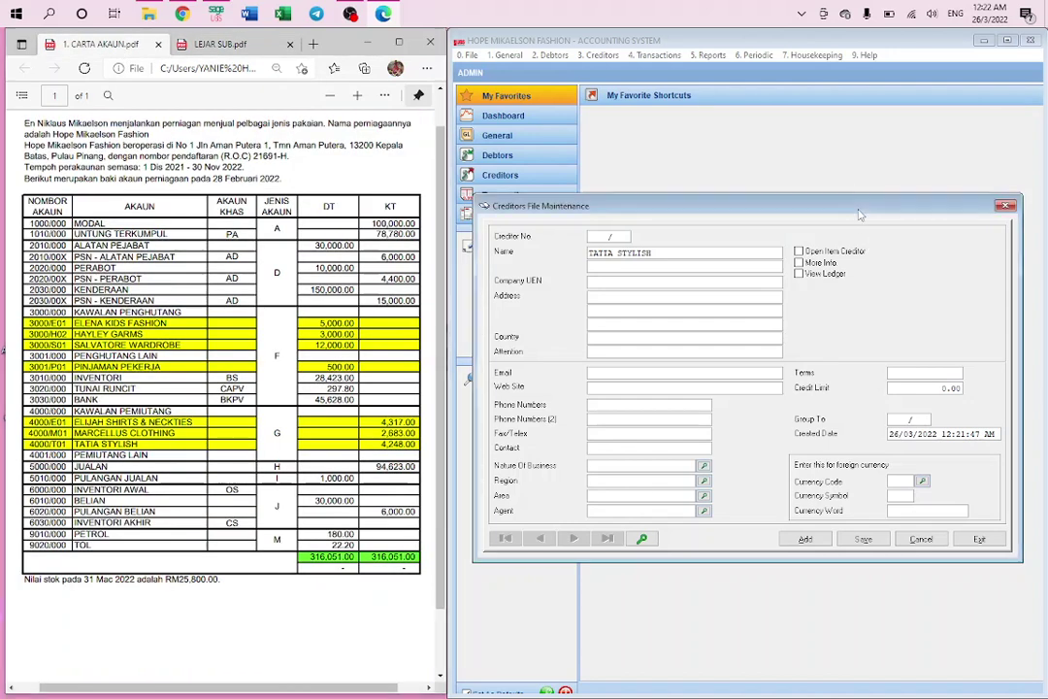